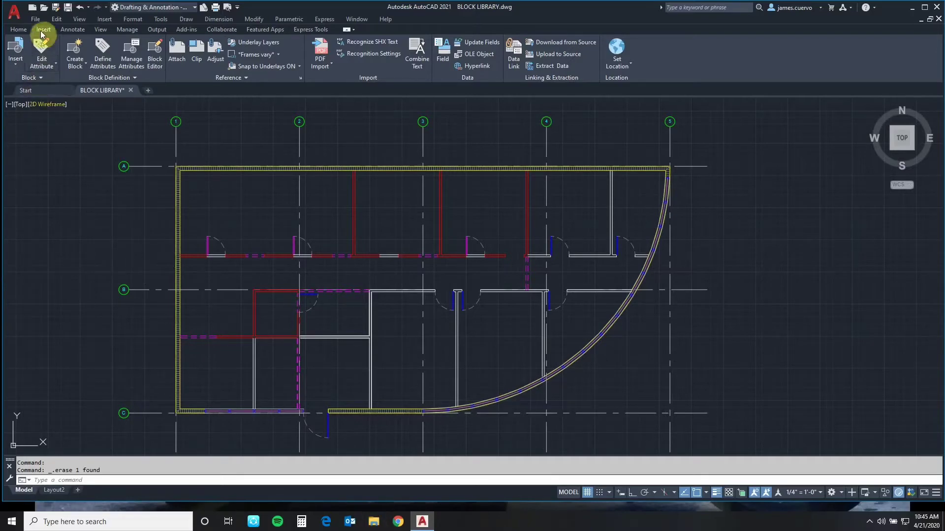
# Open the Blocks palette's libraries view through Insert's Blocks from Libraries option.
pyautogui.click(16, 65)
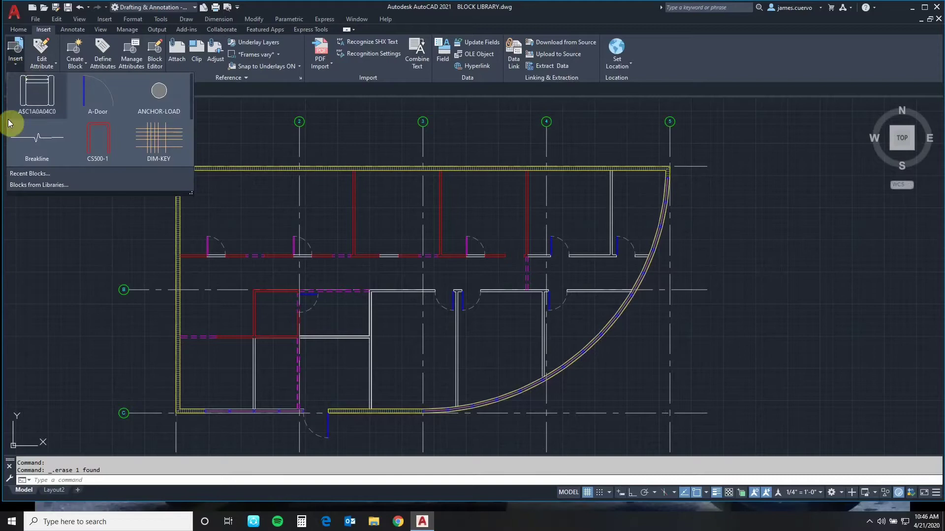
pyautogui.click(24, 186)
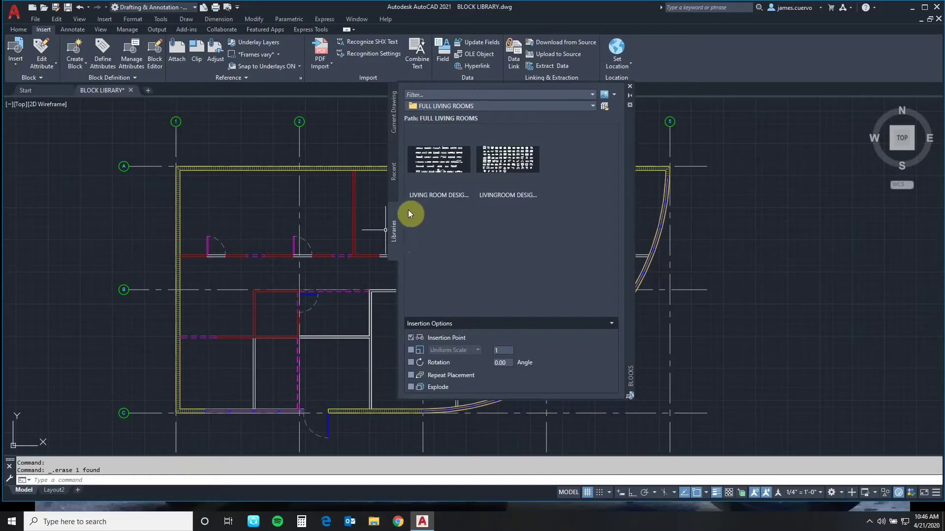
# Bring the Libraries tab forward and list the available block libraries below the Filter box.
pyautogui.click(394, 203)
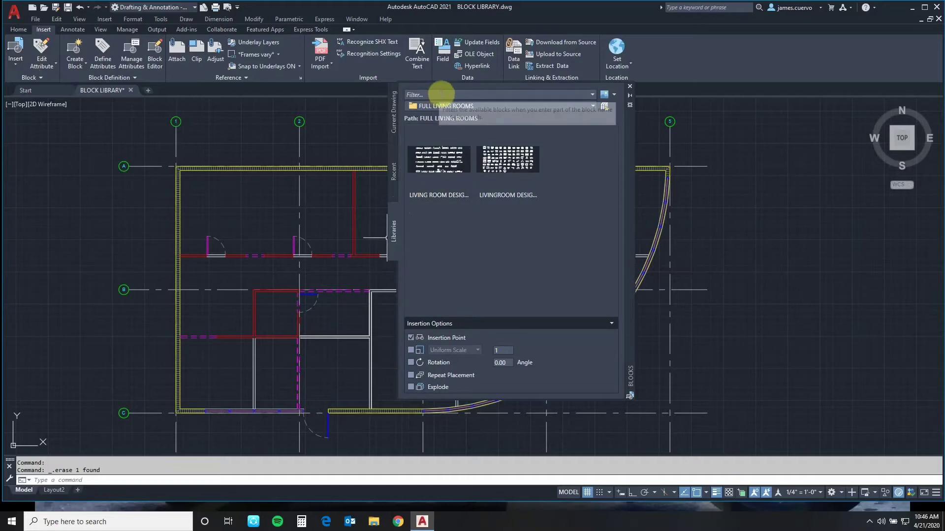
pyautogui.click(444, 94)
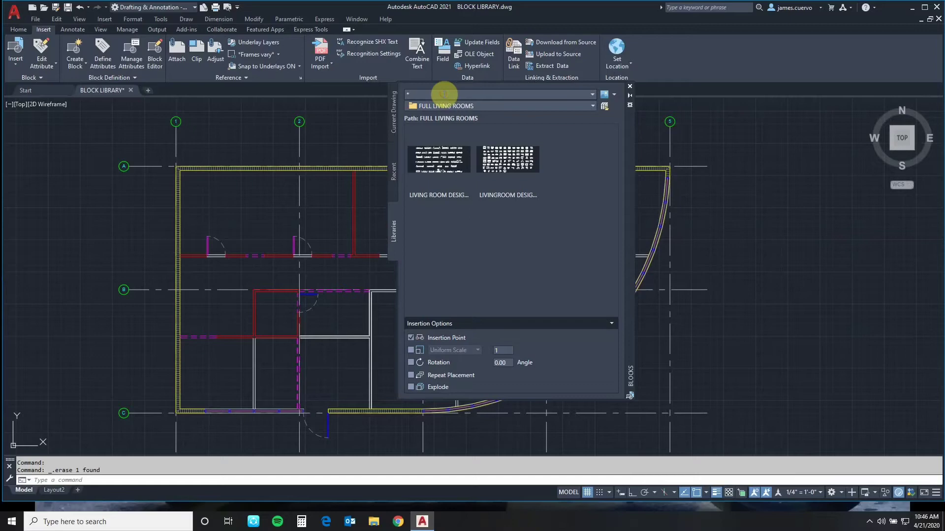
pyautogui.click(482, 106)
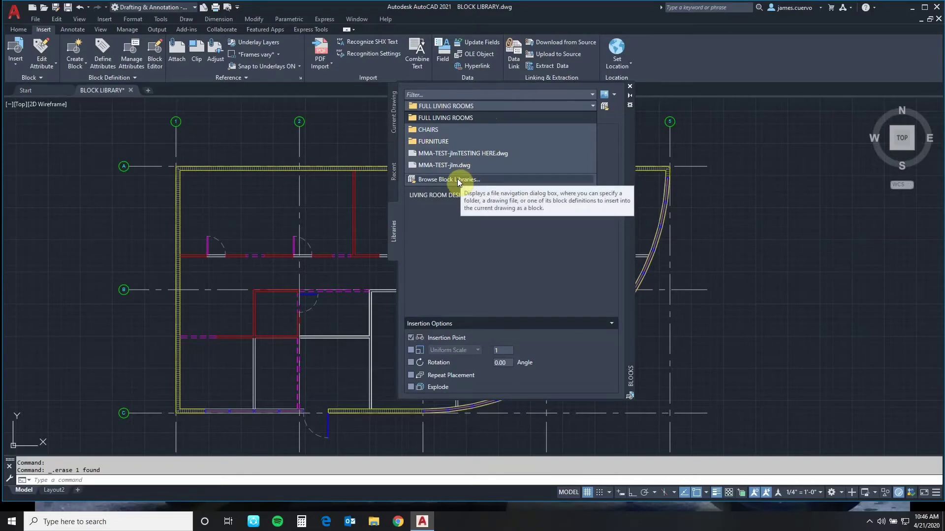
# Keep FULL LIVING ROOMS selected and switch the block display to Details view.
pyautogui.click(606, 106)
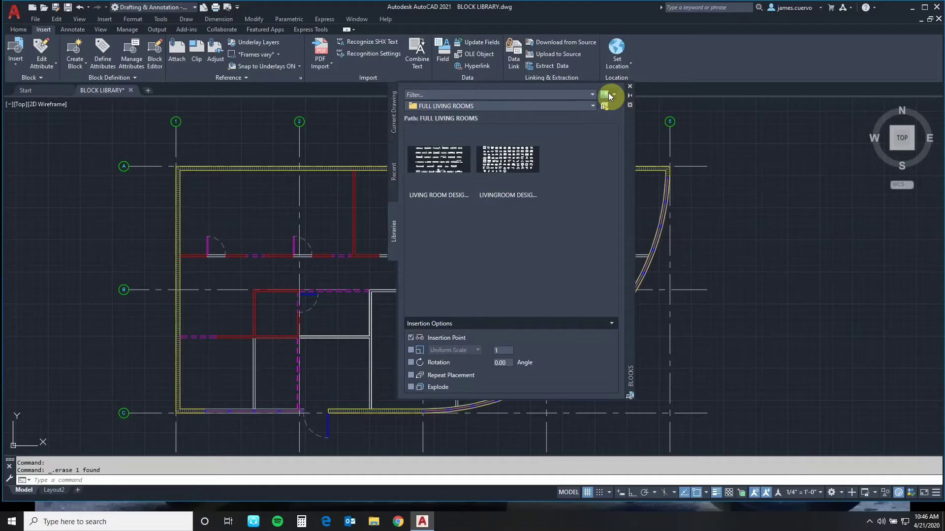
pyautogui.click(614, 94)
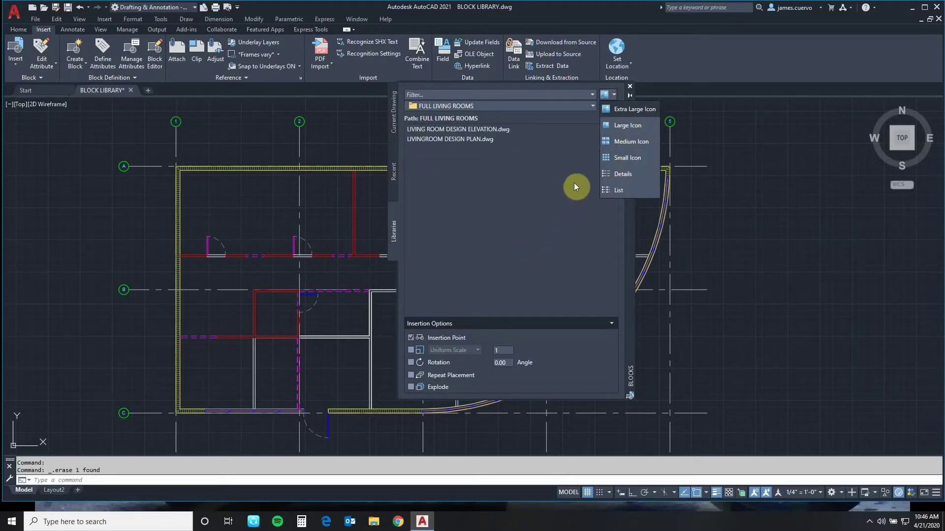
pyautogui.click(616, 173)
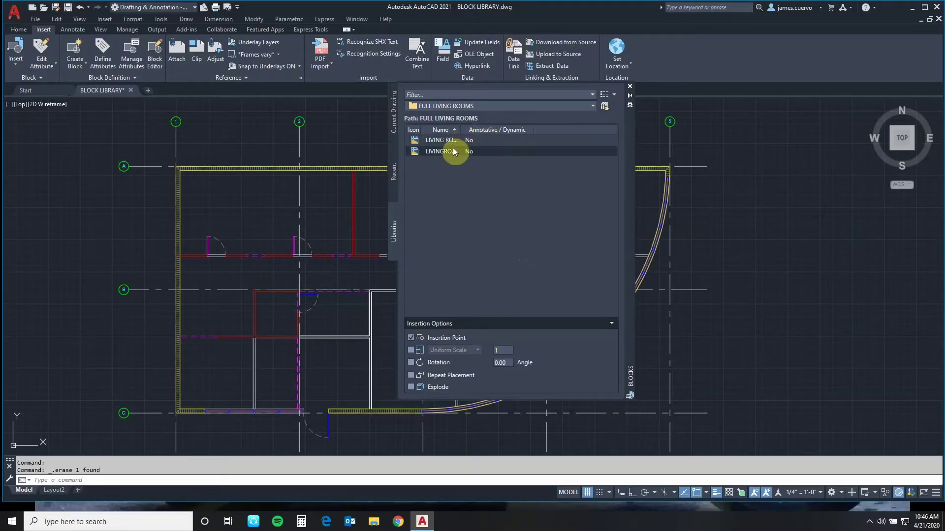
# Open LIVING ROOM DESIGN ELEVATION.dwg and show its blocks as Medium, then Large icons.
pyautogui.doubleClick(435, 144)
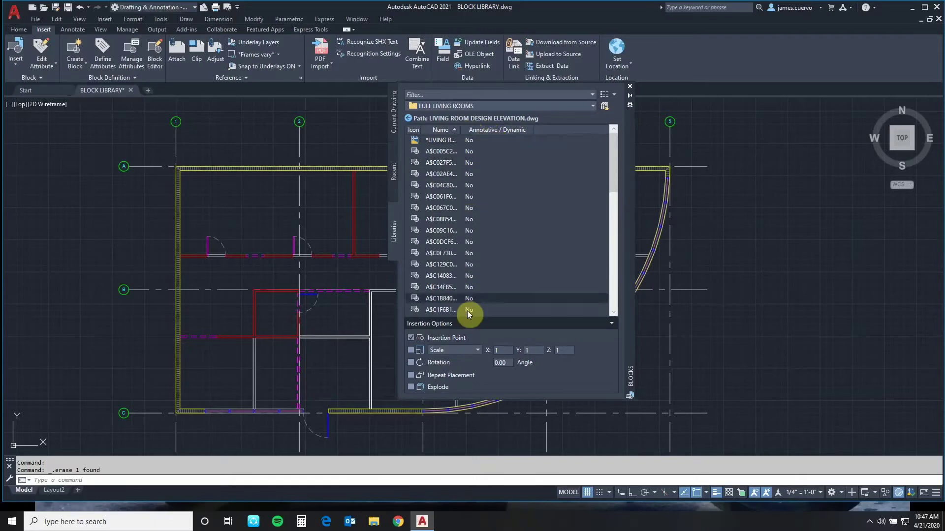
pyautogui.moveTo(447, 312)
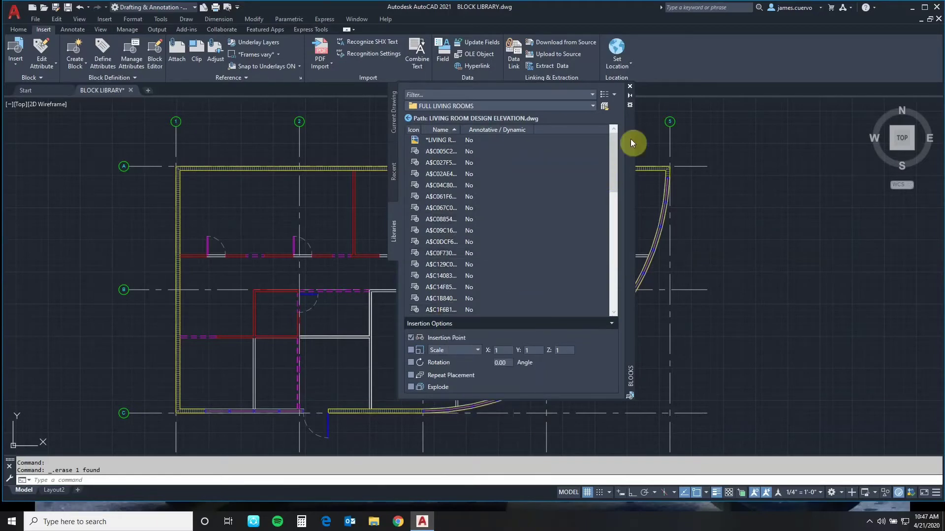
pyautogui.click(614, 95)
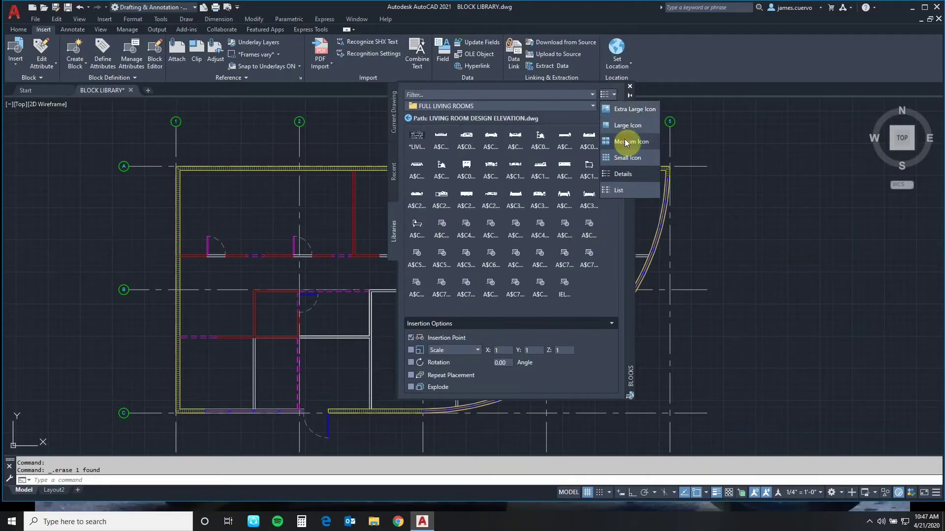
pyautogui.click(624, 139)
pyautogui.click(613, 93)
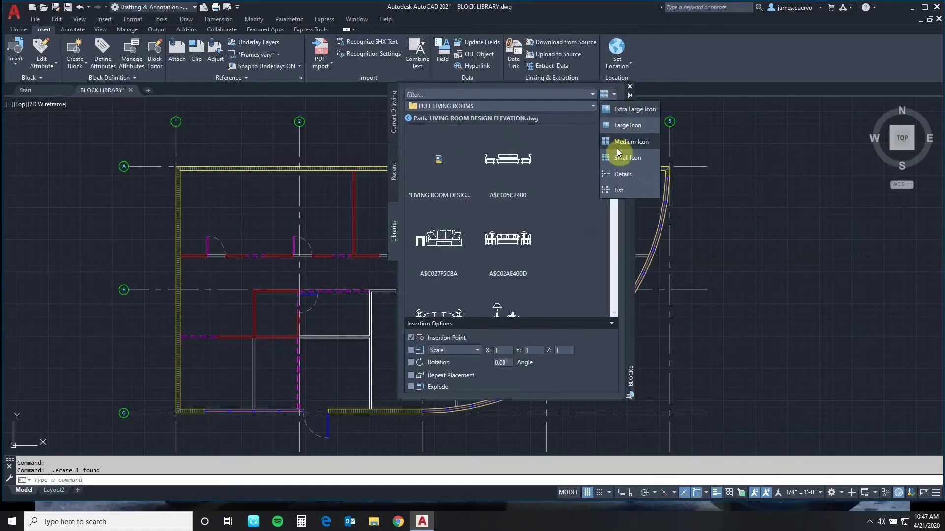
pyautogui.click(628, 125)
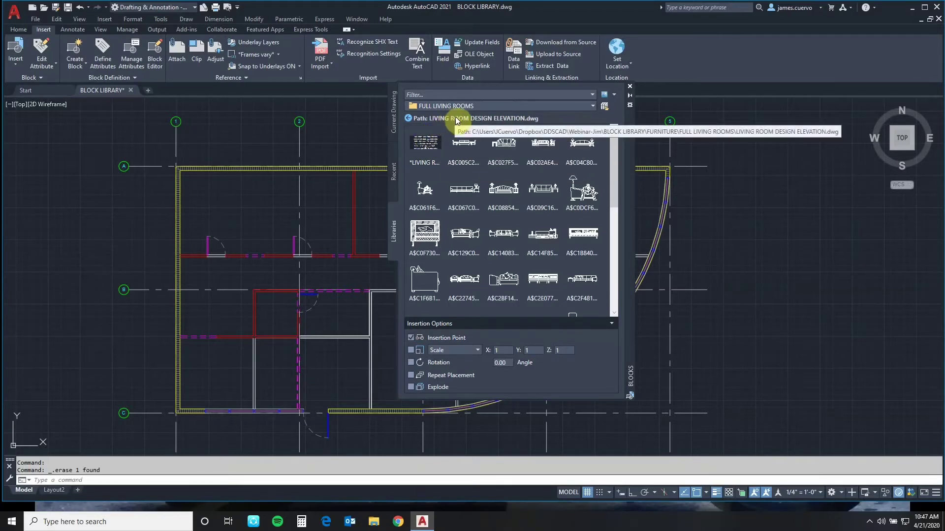
pyautogui.click(408, 119)
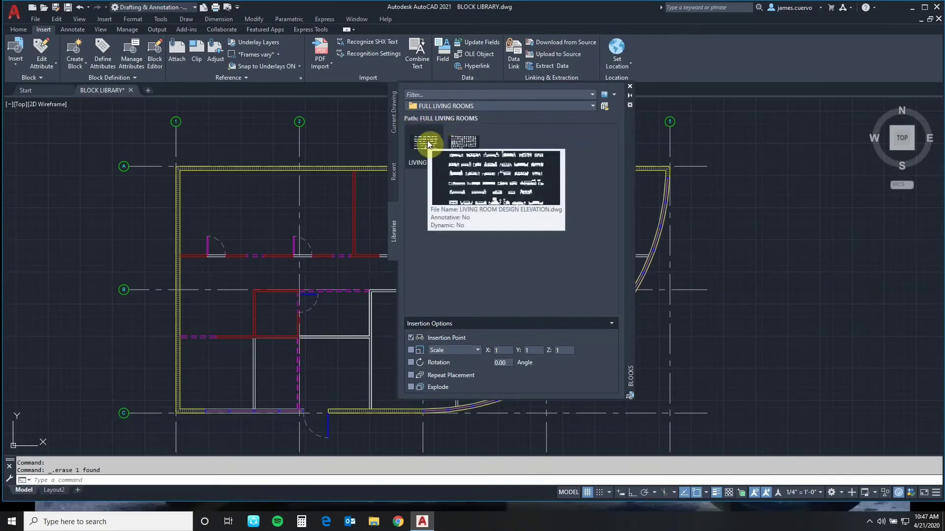
pyautogui.click(427, 142)
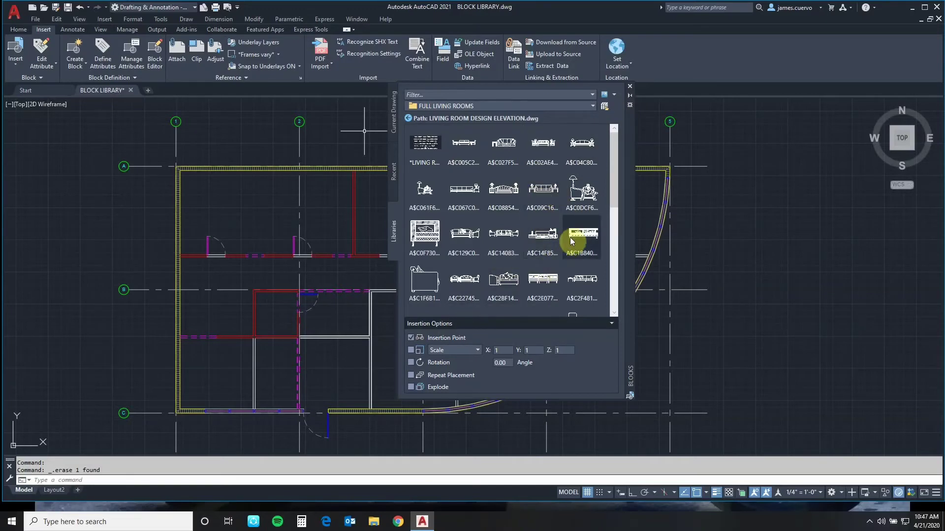
pyautogui.click(616, 94)
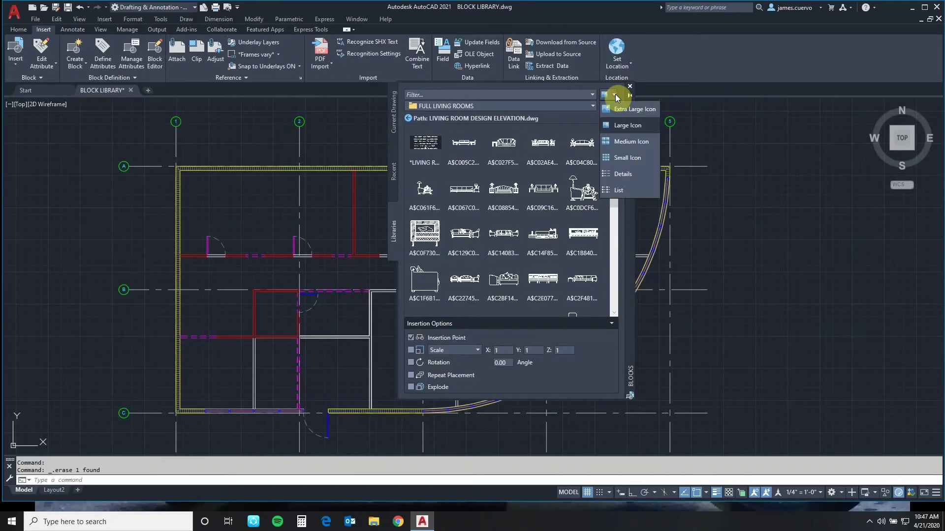
pyautogui.click(616, 175)
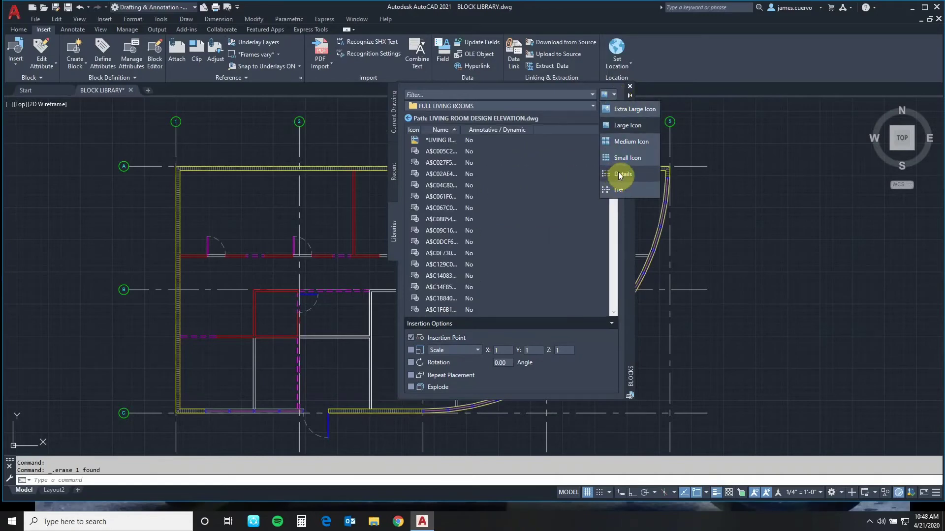
pyautogui.click(618, 190)
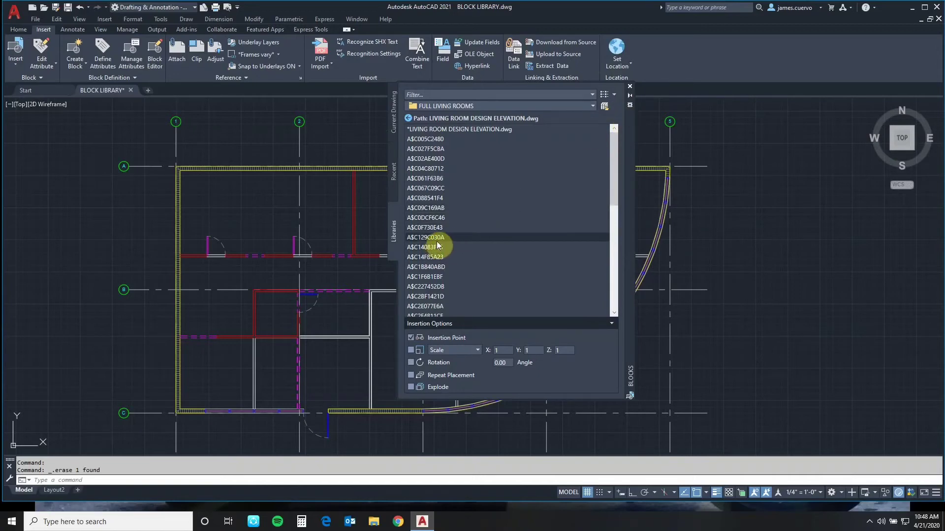
pyautogui.moveTo(439, 245)
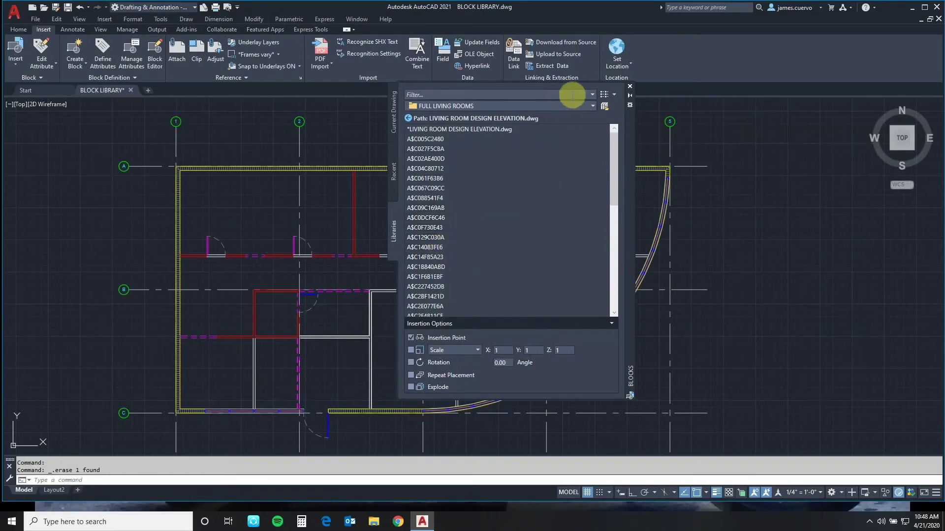
pyautogui.click(613, 95)
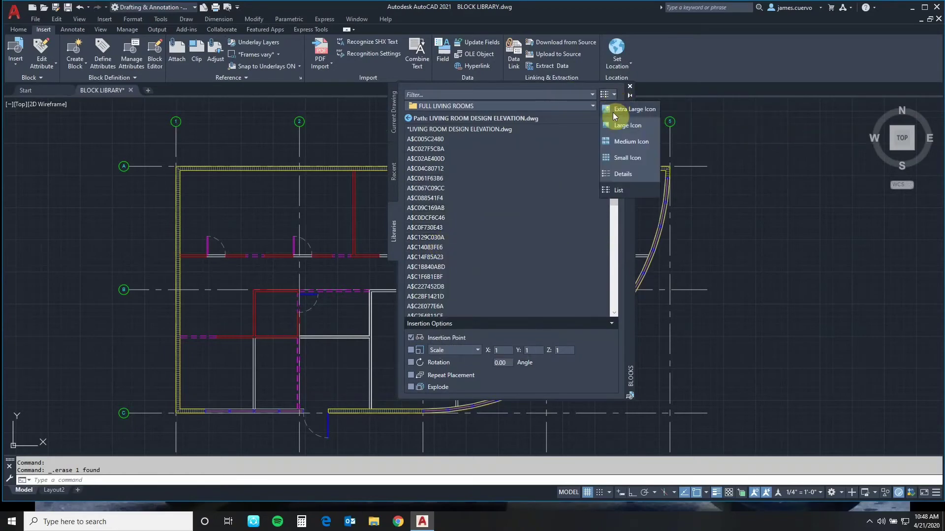
pyautogui.click(614, 127)
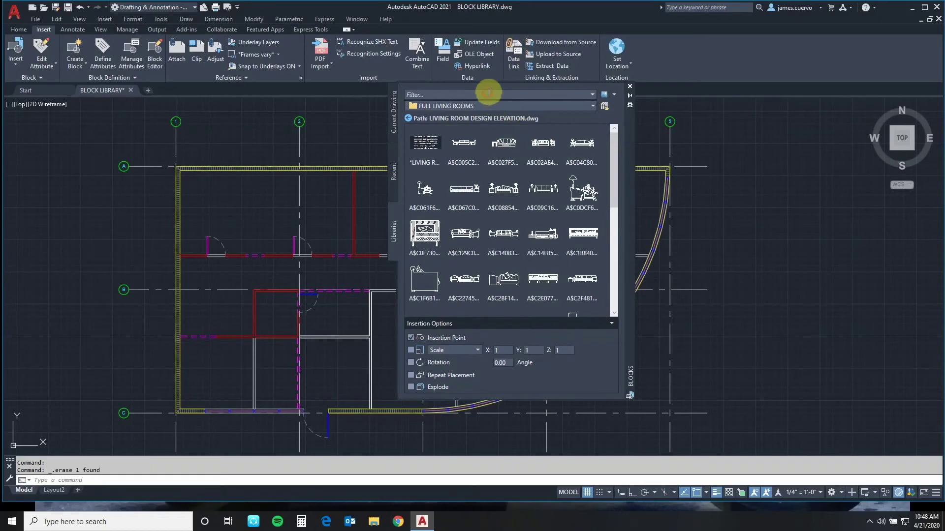
# Filter the elevation drawing's blocks with the wildcard *0A, correcting the letter case.
pyautogui.click(488, 93)
pyautogui.write('*')
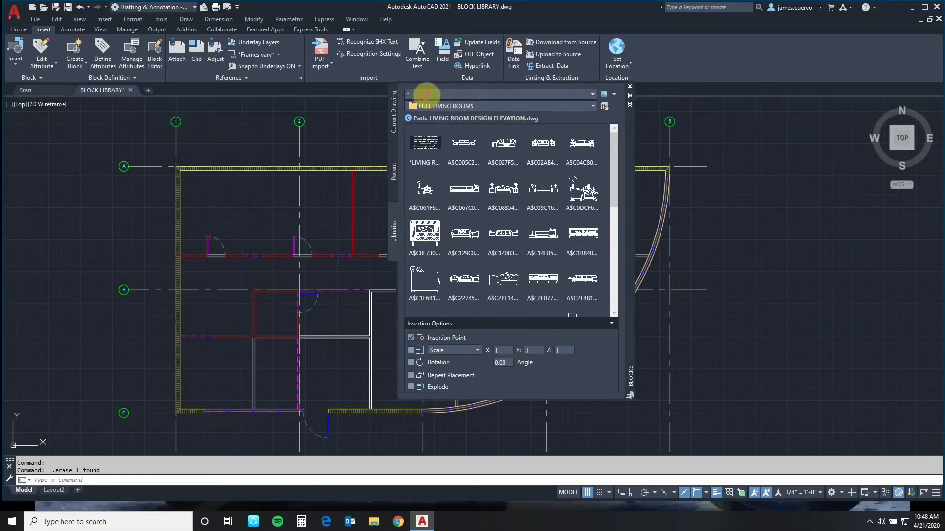
pyautogui.click(426, 94)
pyautogui.write('0')
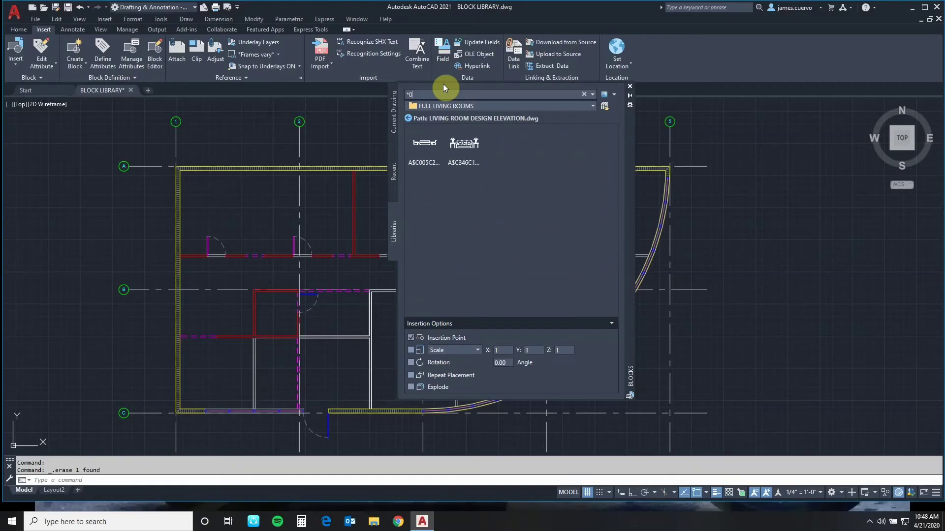
pyautogui.write('a')
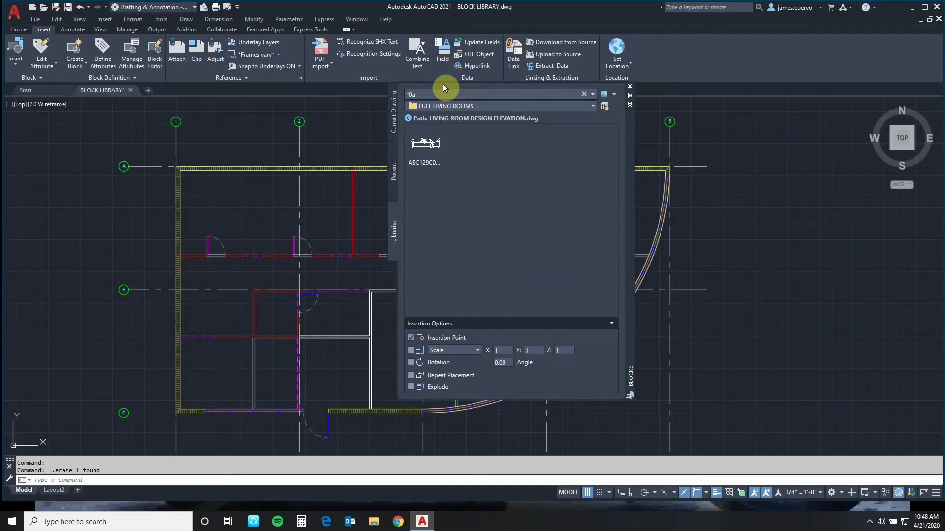
pyautogui.press('BackSpace')
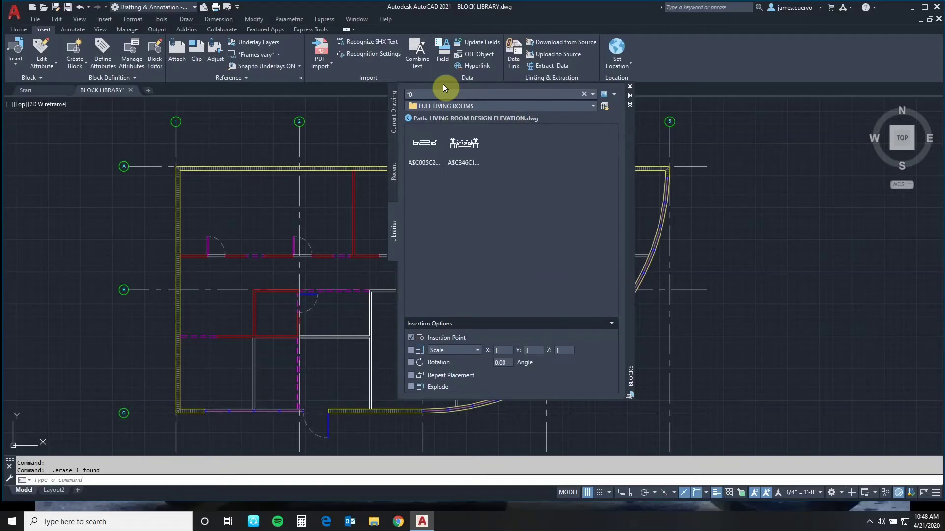
pyautogui.write('A')
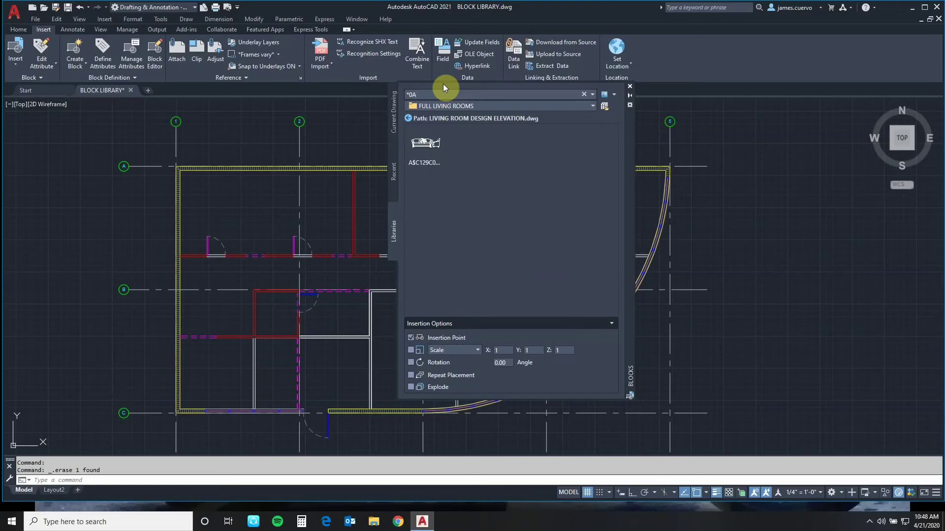
pyautogui.press('BackSpace')
pyautogui.write('a')
pyautogui.press('BackSpace')
pyautogui.write('A')
# Switch to the CHAIRS library, clear the filter, and open ARMCHAIR PLAN.dwg.
pyautogui.click(593, 106)
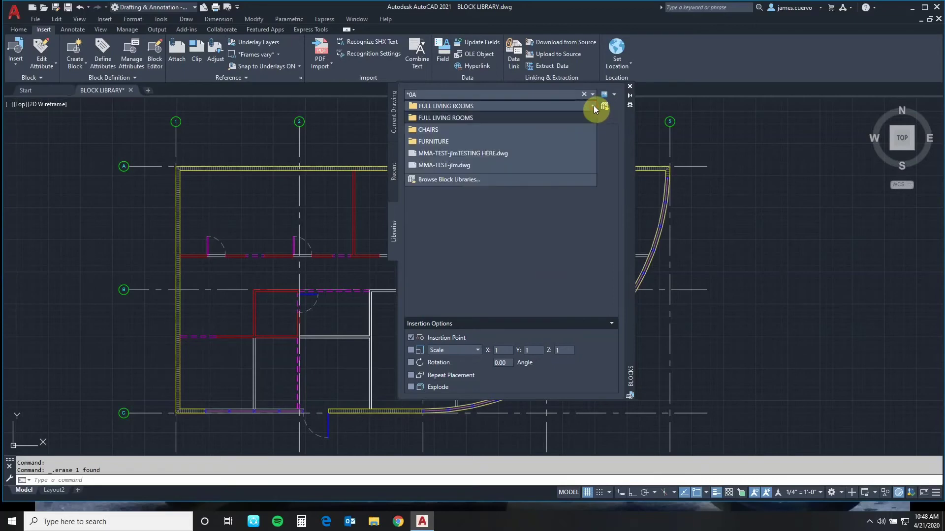
pyautogui.click(435, 129)
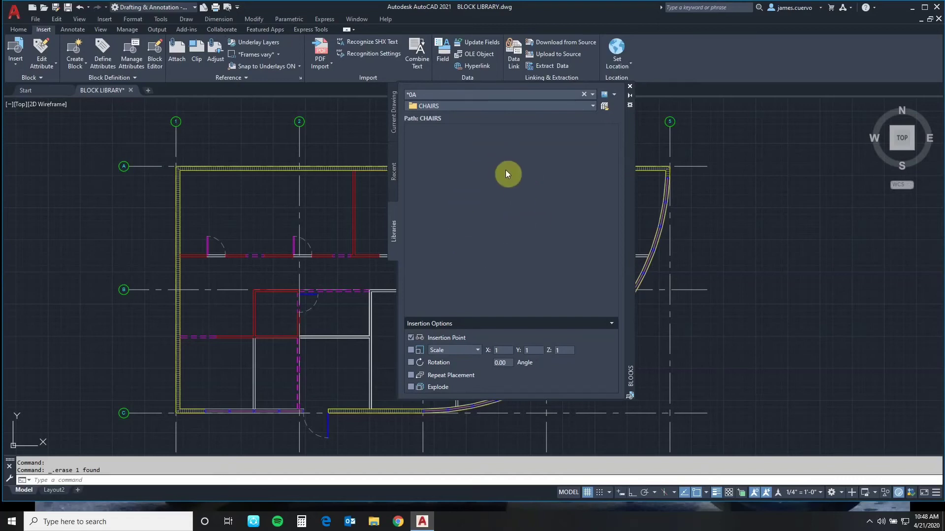
pyautogui.click(427, 94)
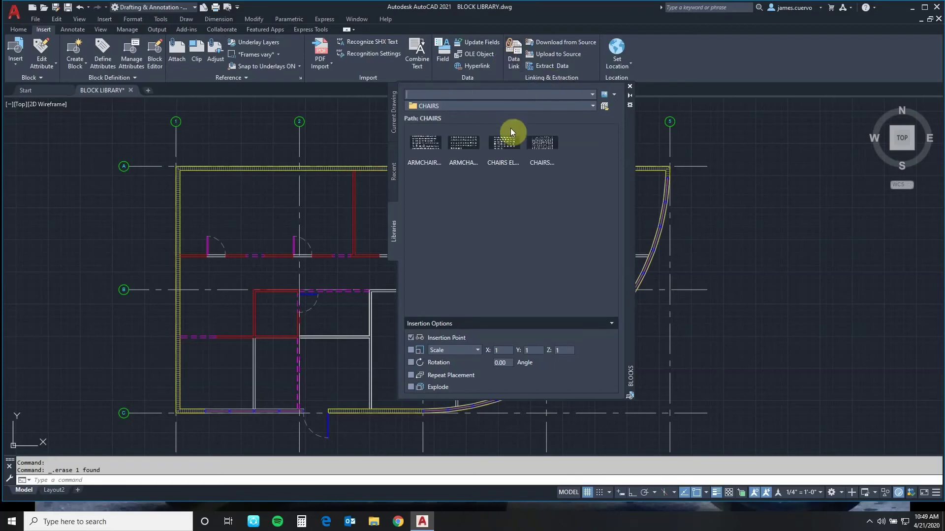
pyautogui.click(477, 142)
pyautogui.doubleClick(478, 143)
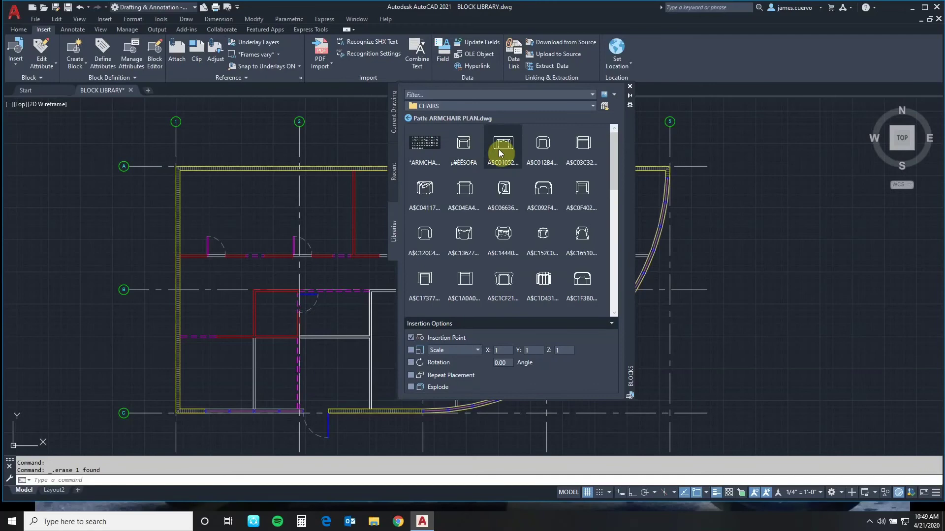